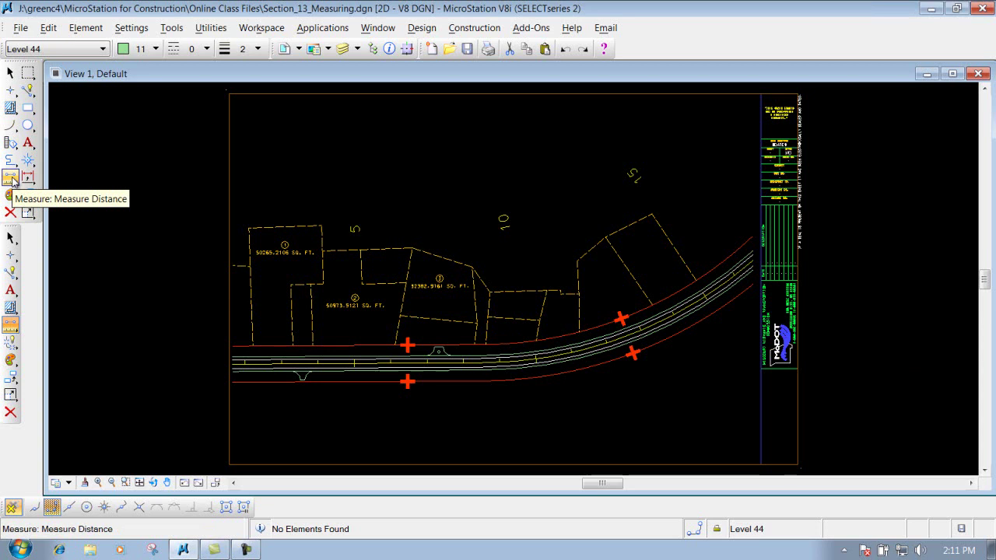
Step: Start the Measure Area tool and set its method to Flood
click(12, 179)
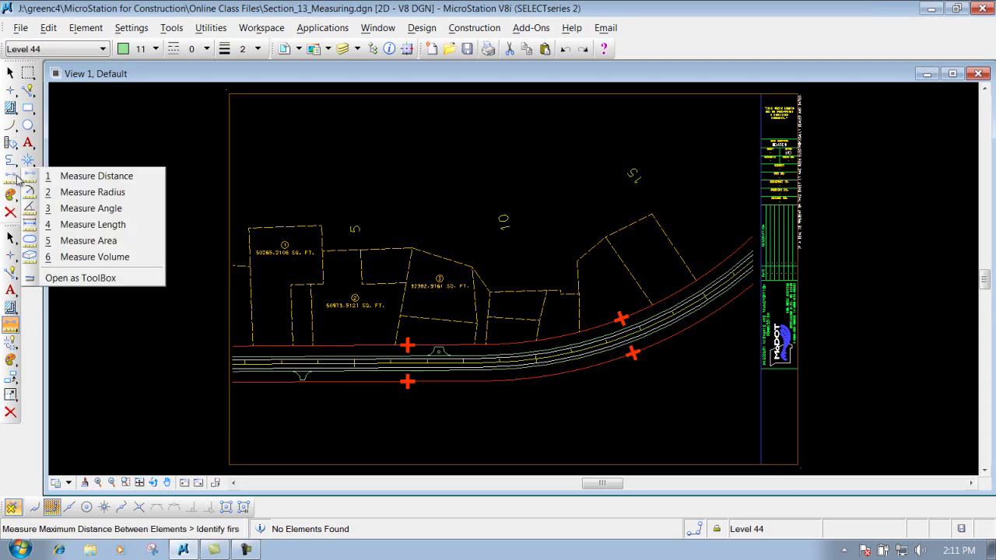
click(84, 241)
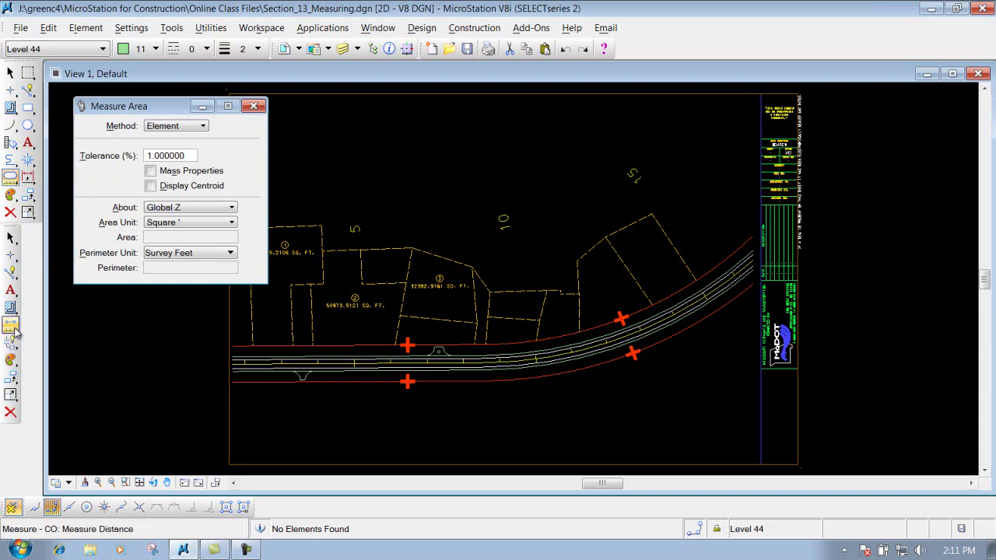
click(15, 325)
click(15, 325)
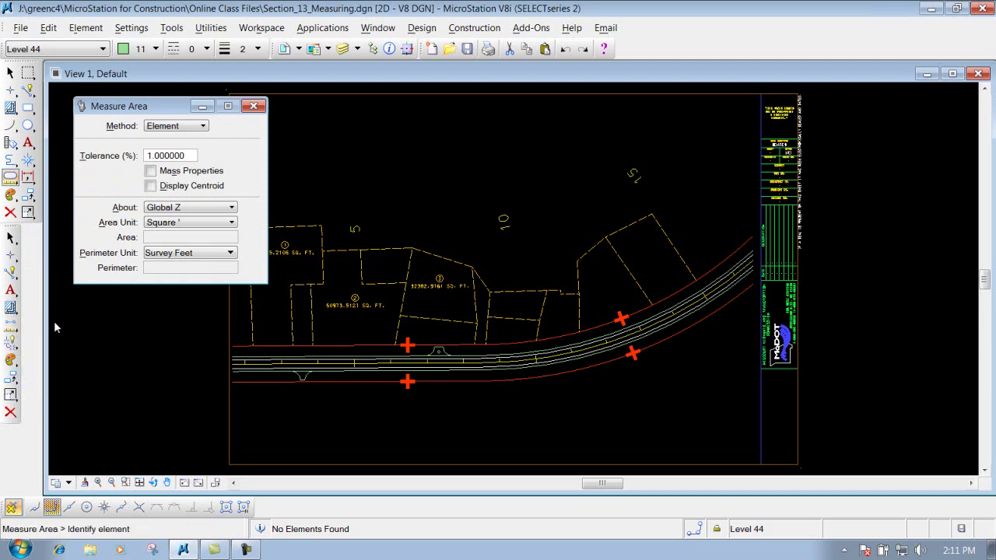
click(14, 326)
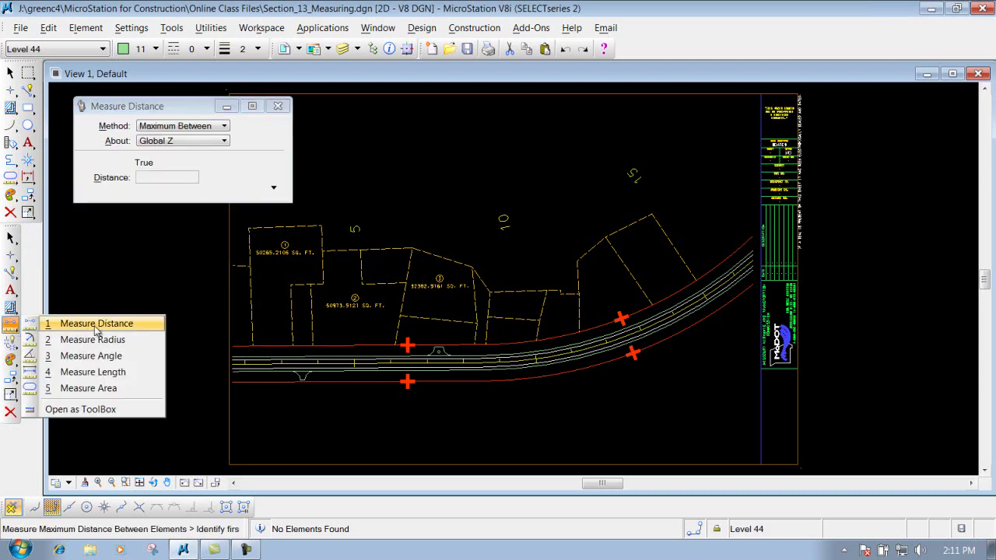
click(93, 390)
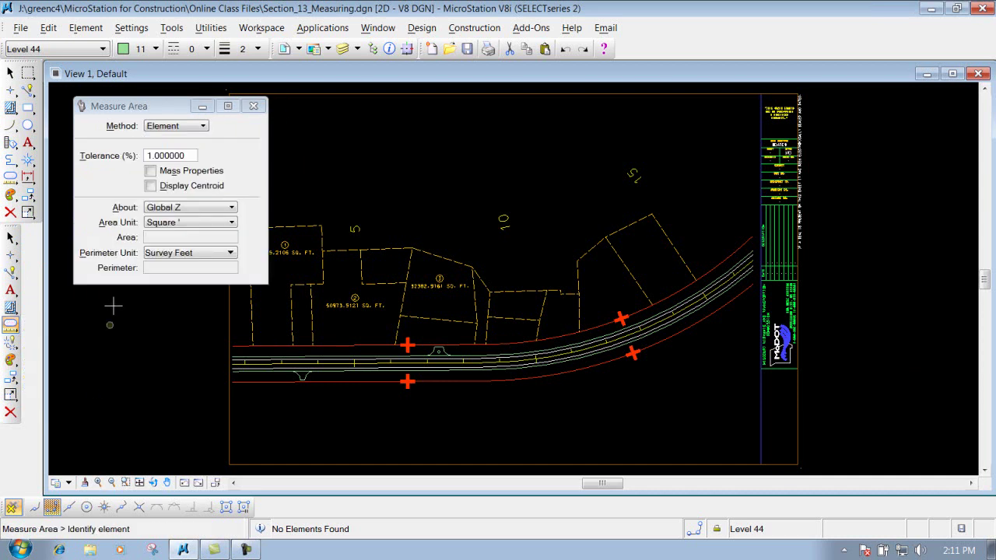
click(185, 128)
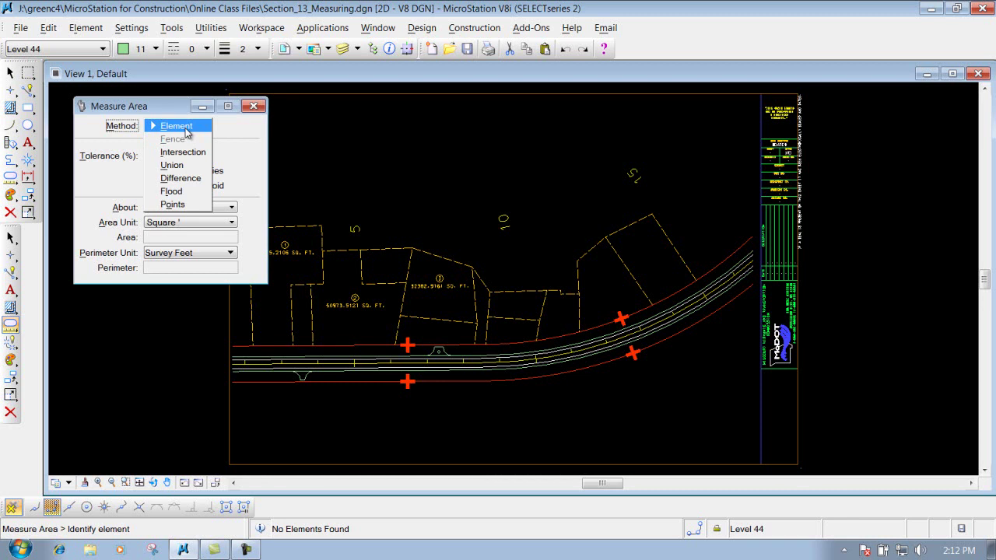
click(178, 192)
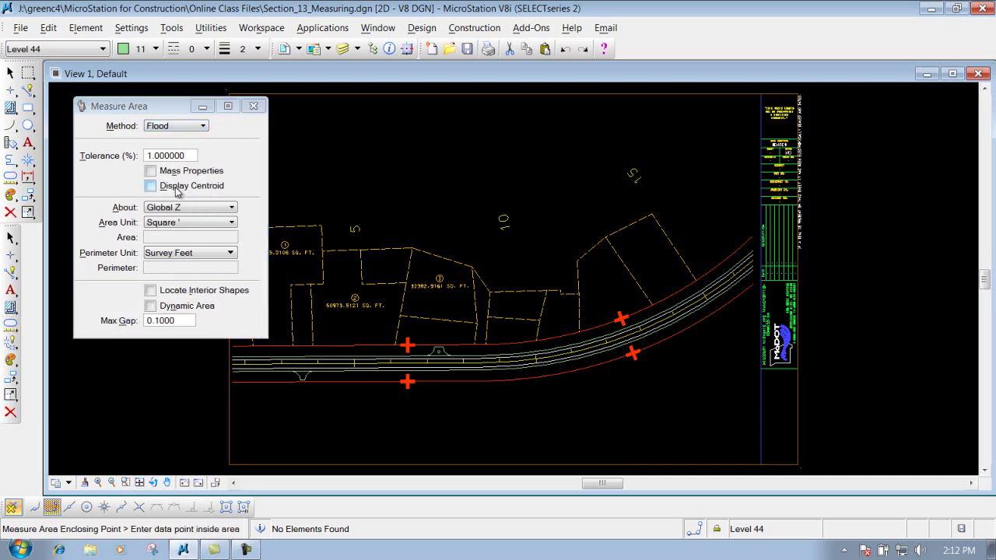
drag(154, 107, 141, 108)
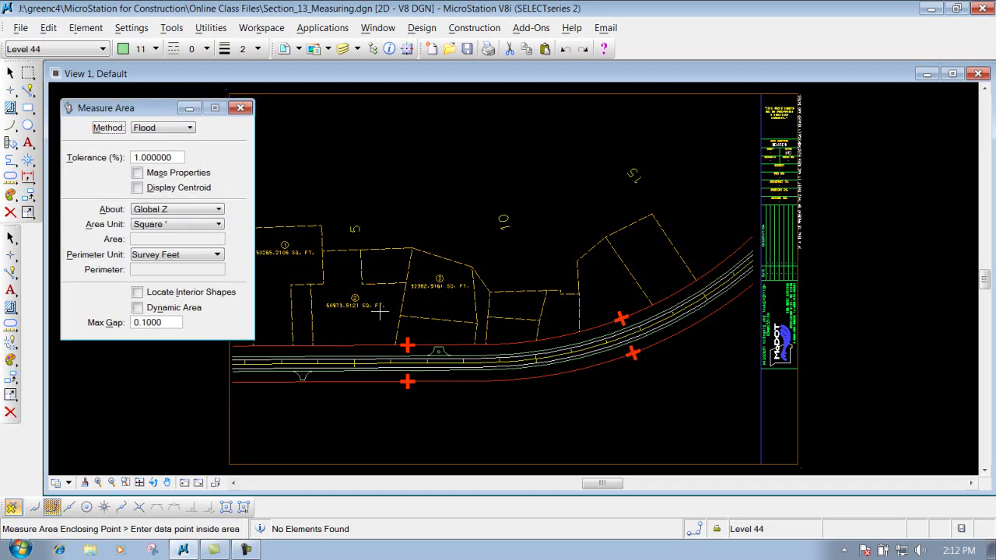
Step: Set the area measurement to Global Z, with Square ' as the area unit and Survey Feet as the perimeter unit
scroll(379, 311, up, 3)
middle_drag(385, 330, 520, 377)
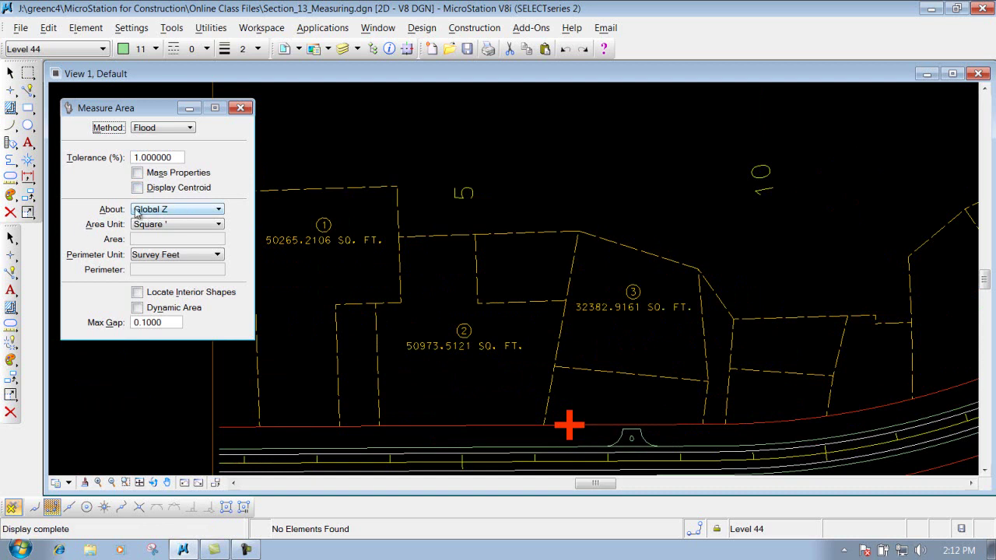
click(176, 213)
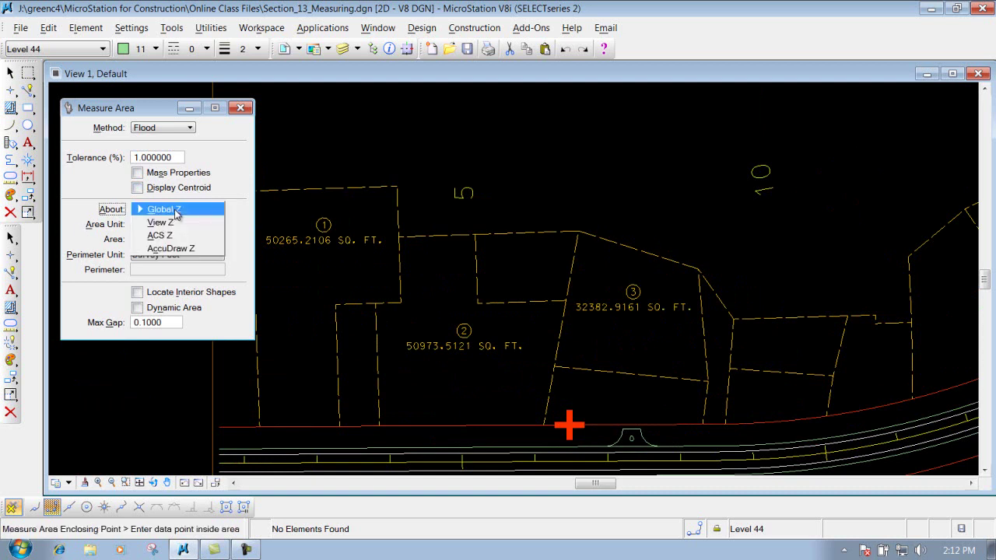
click(162, 212)
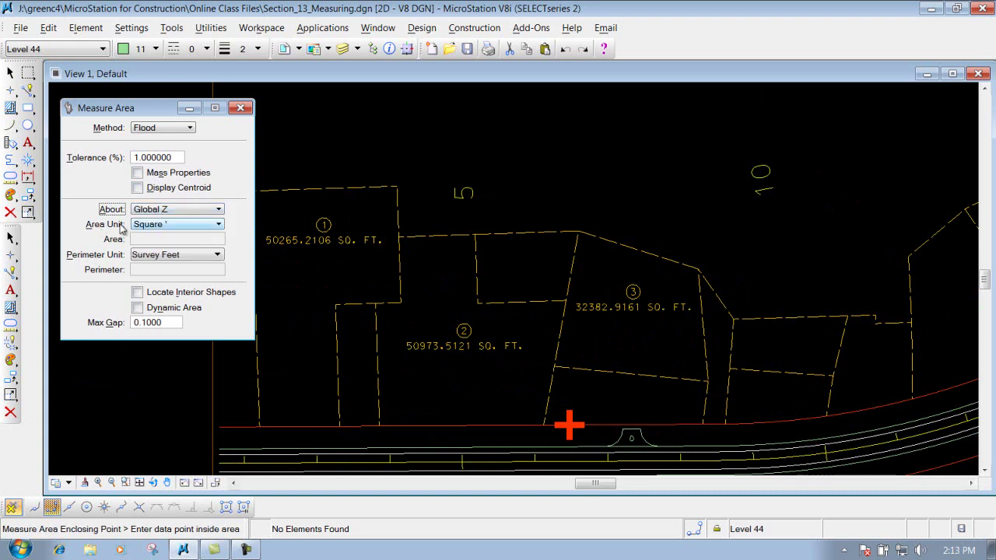
click(173, 227)
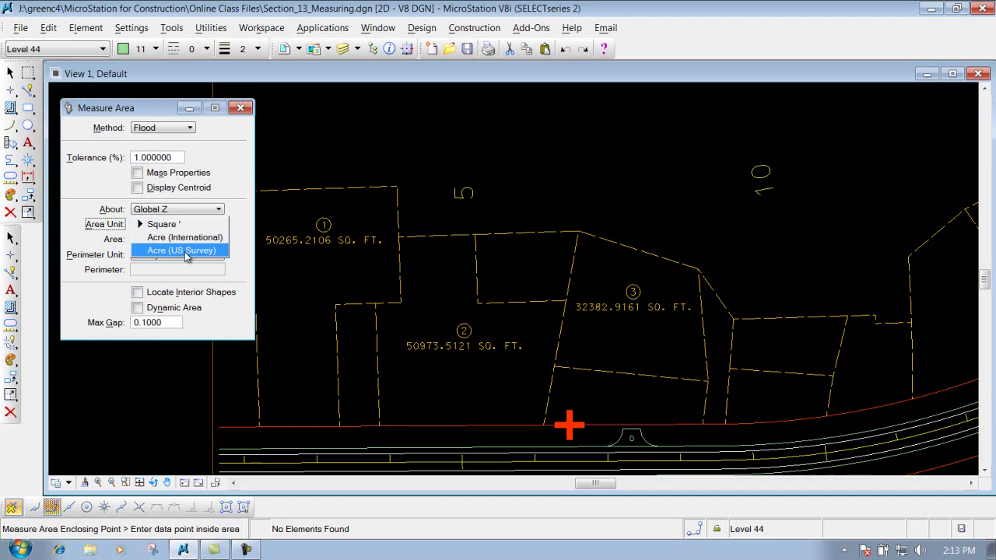
click(178, 224)
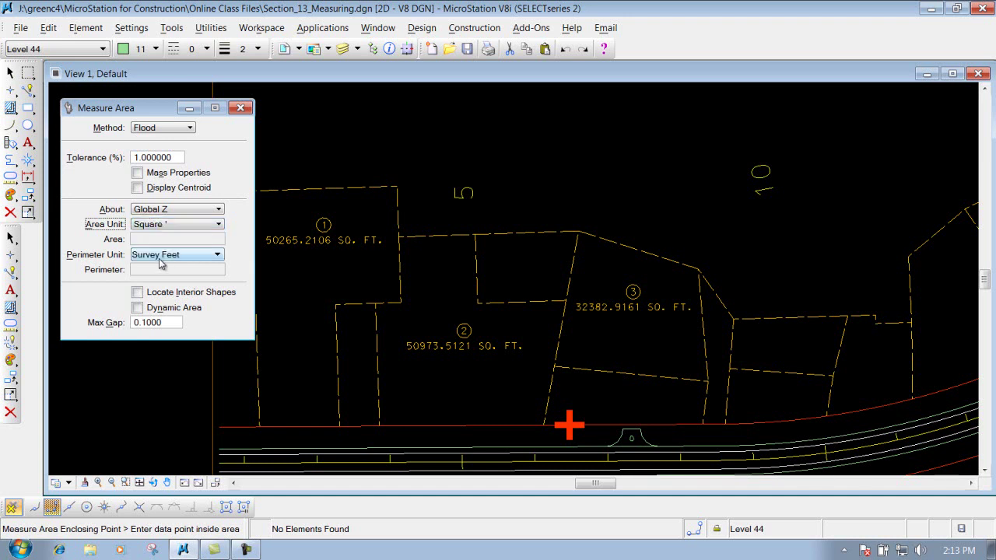
click(163, 258)
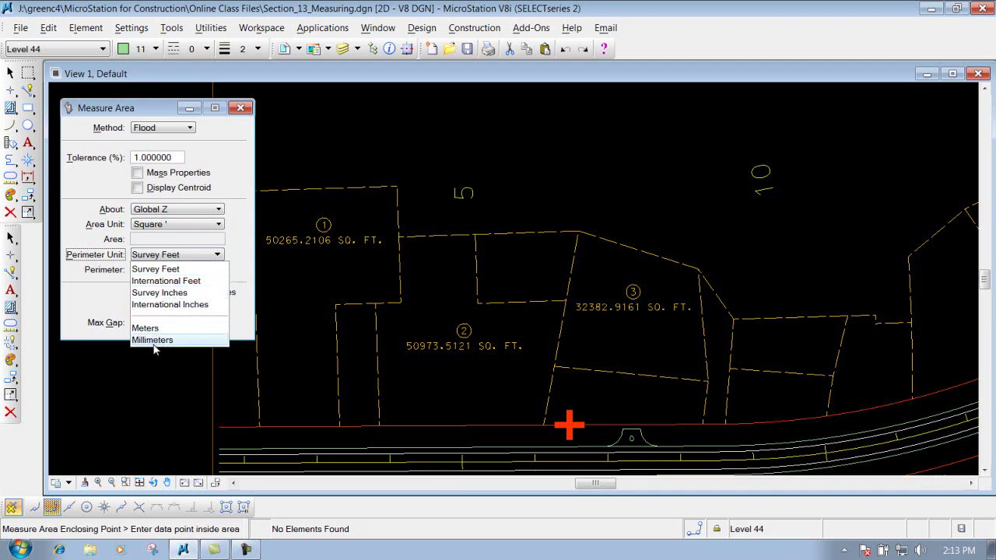
click(177, 269)
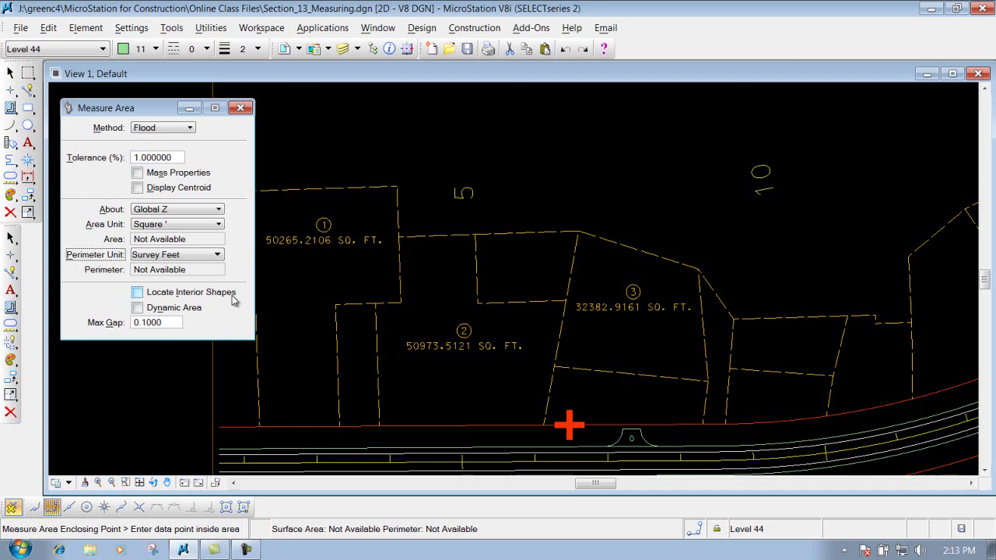
Step: Measure the small parcel between parcels 2 and 3 by flood and show its area in Acre (US Survey)
click(521, 261)
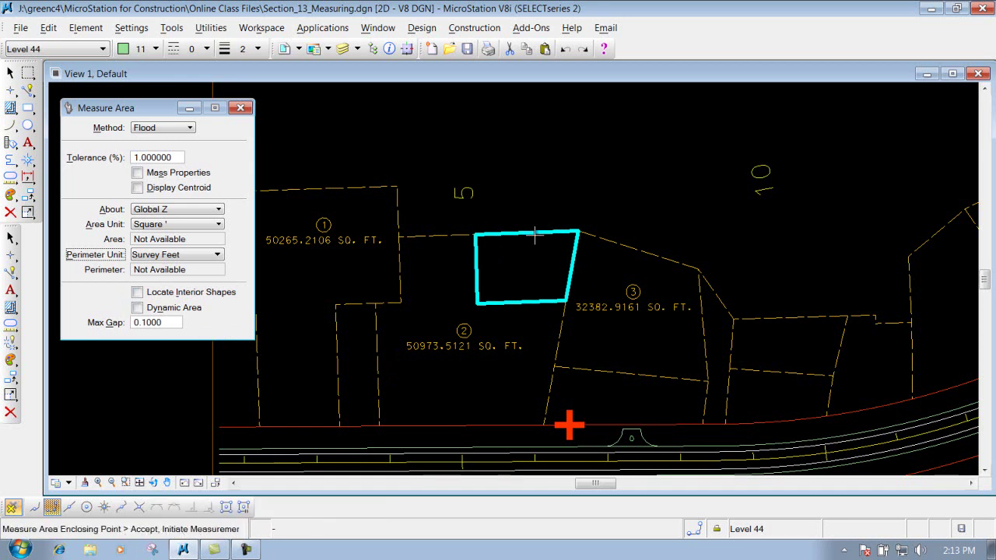
click(527, 262)
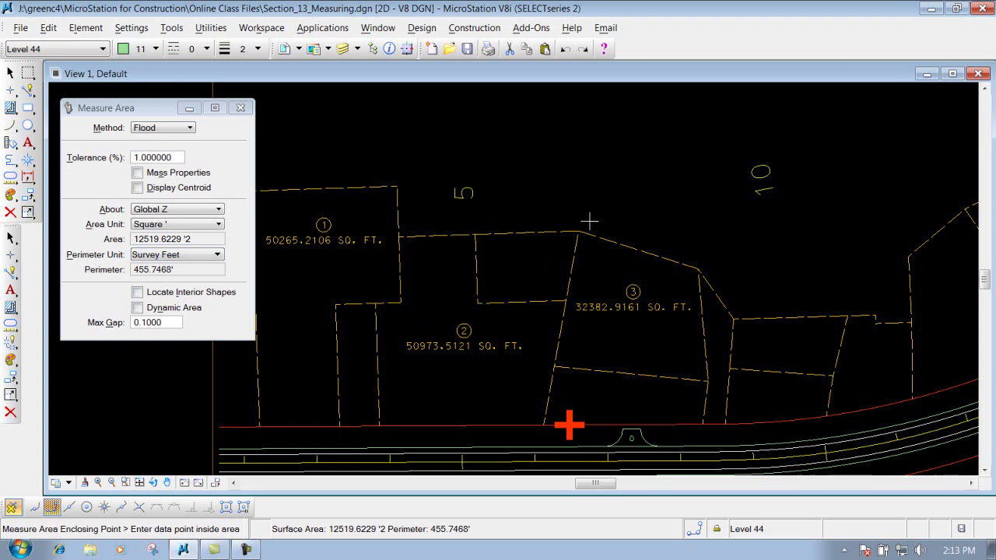
click(177, 227)
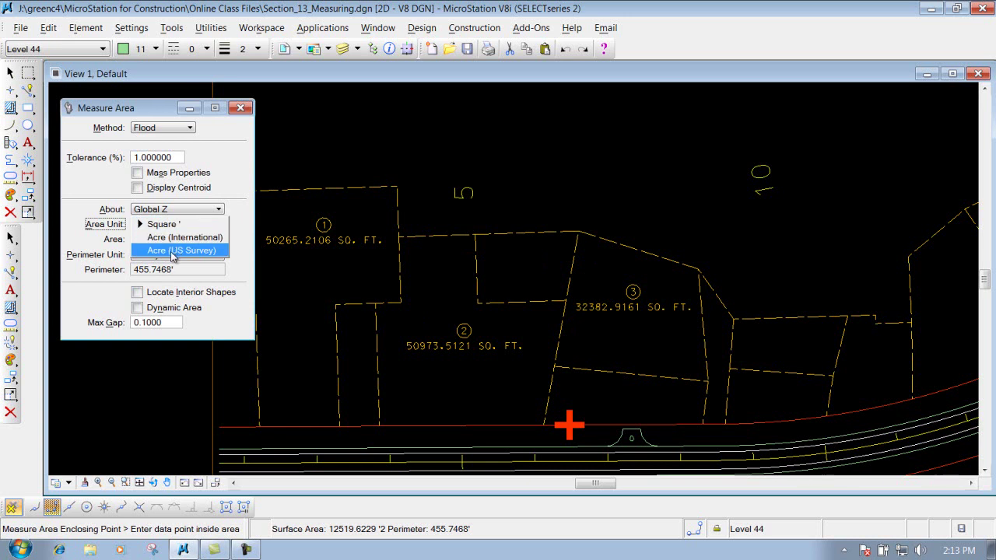
click(175, 251)
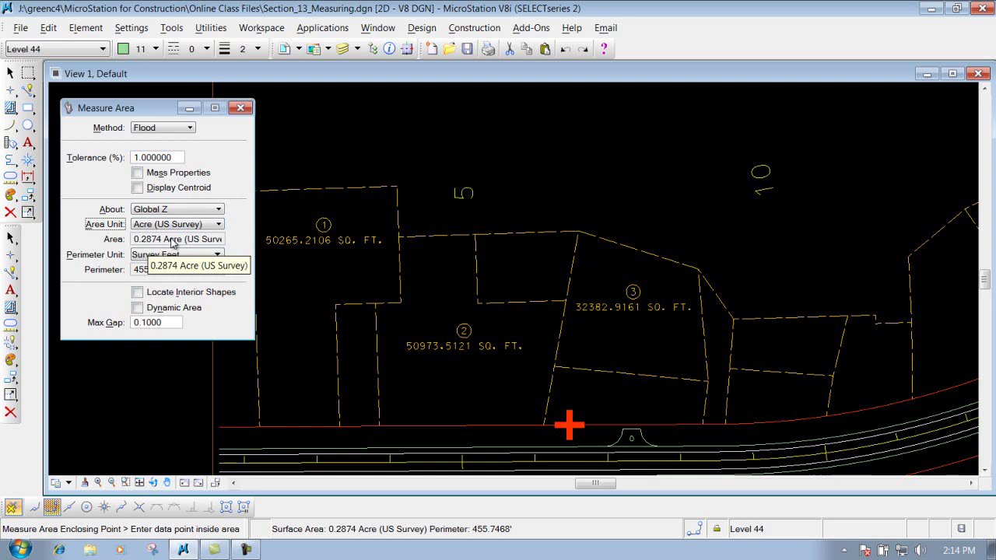
Step: Return the area unit to Square ' and measure the narrow strip just west of parcel 2 by flood
click(187, 225)
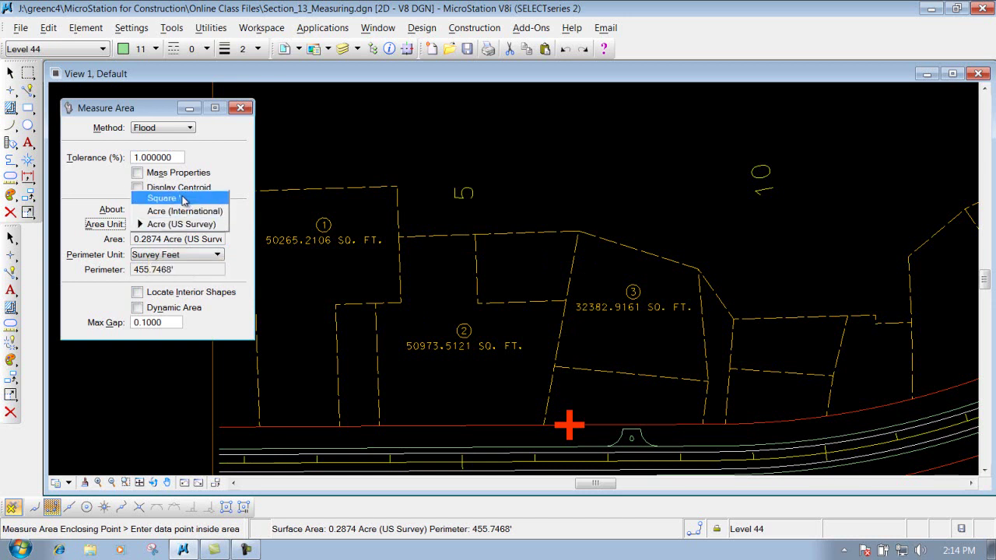
click(183, 199)
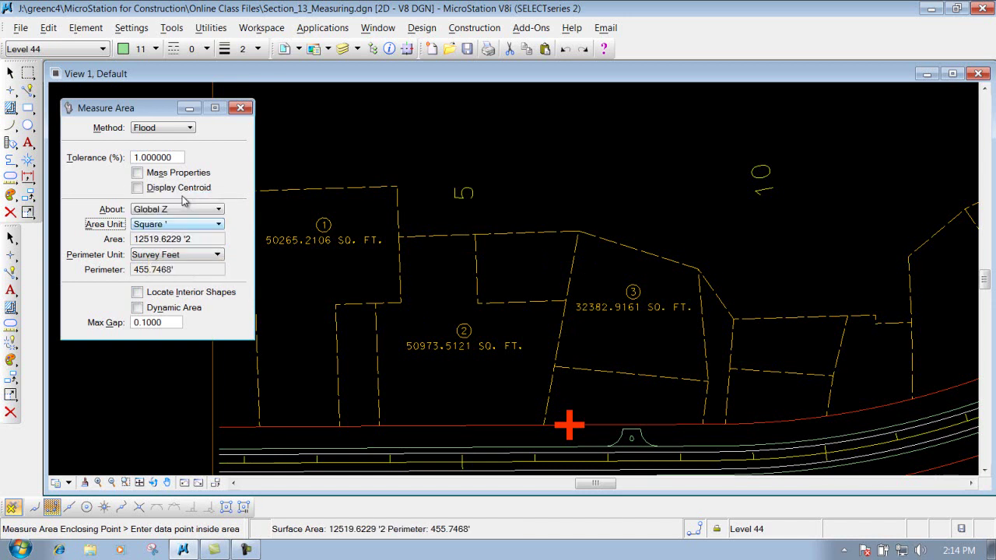
click(357, 344)
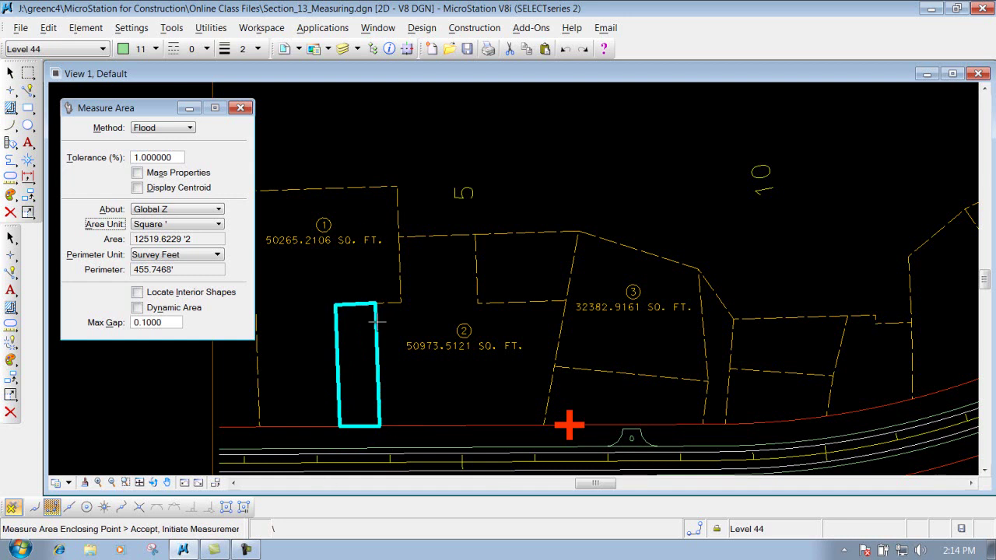
click(359, 332)
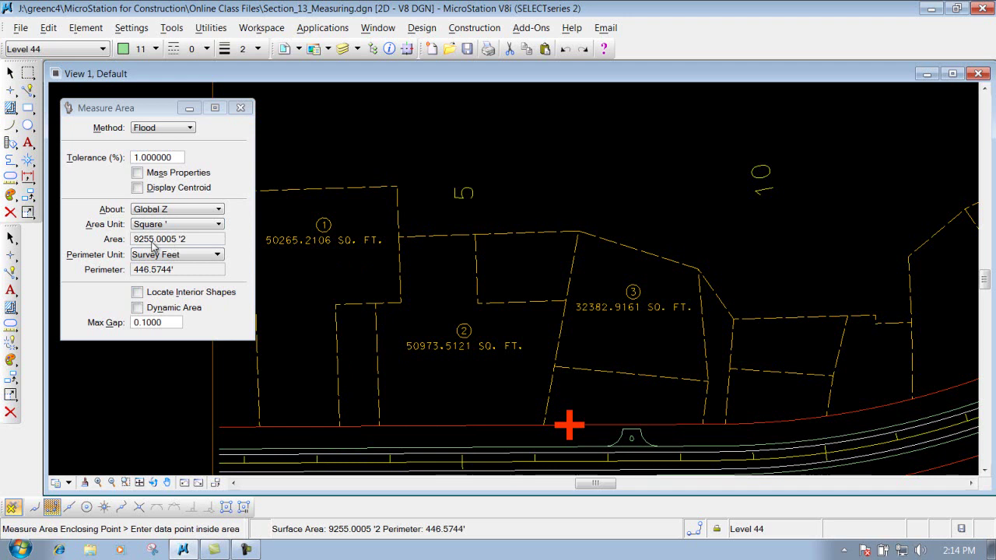
Step: Using the Points method, measure the four-cornered northern extension of parcel 2, next to parcel 1
click(173, 129)
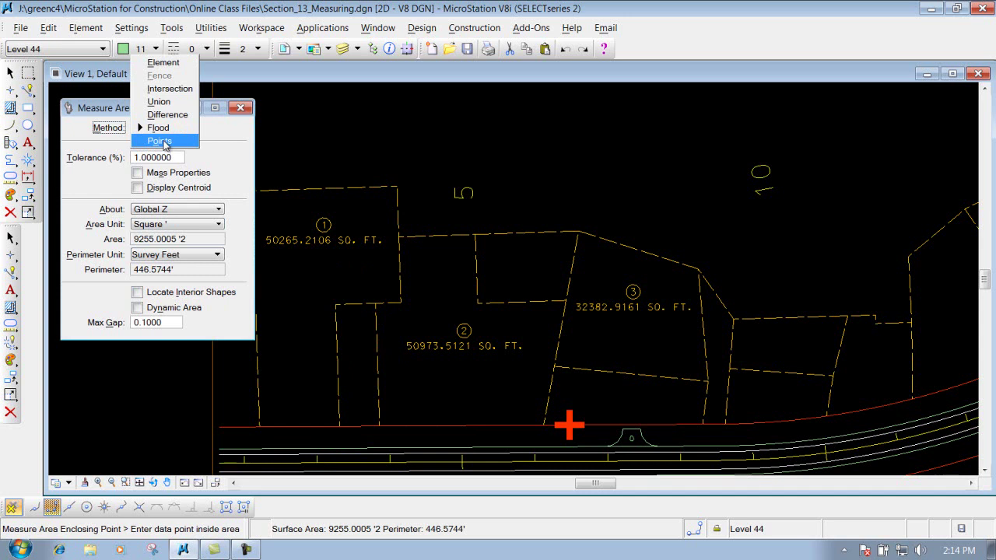
click(160, 141)
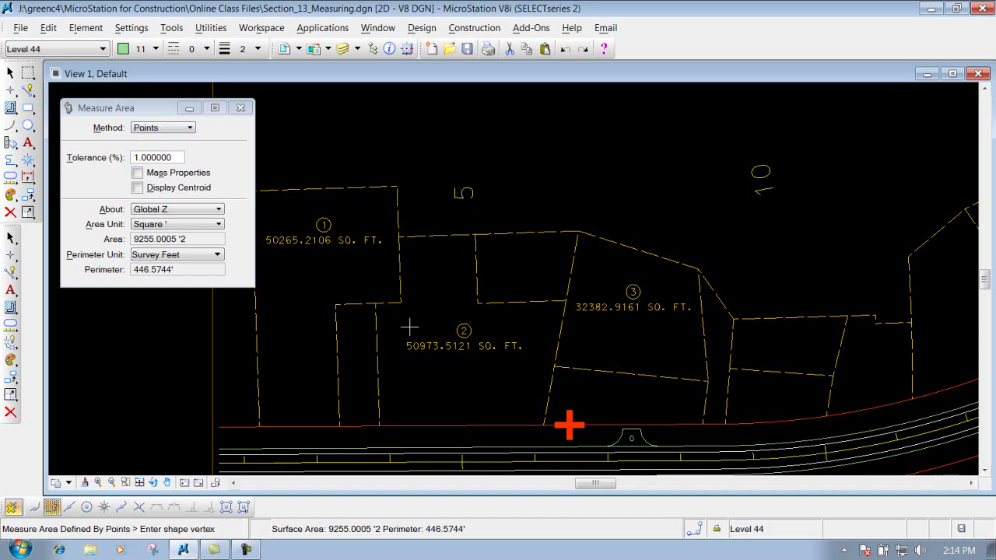
click(402, 302)
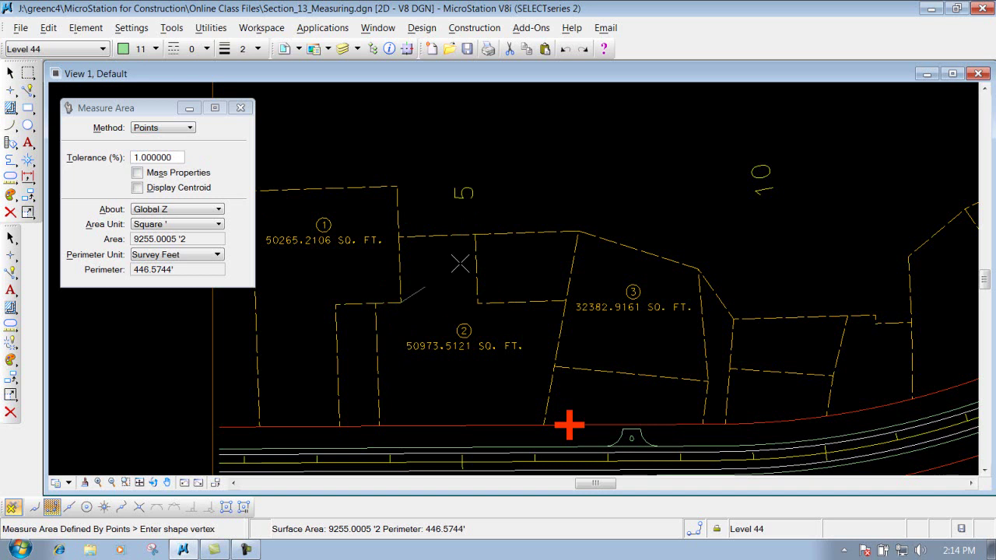
click(477, 302)
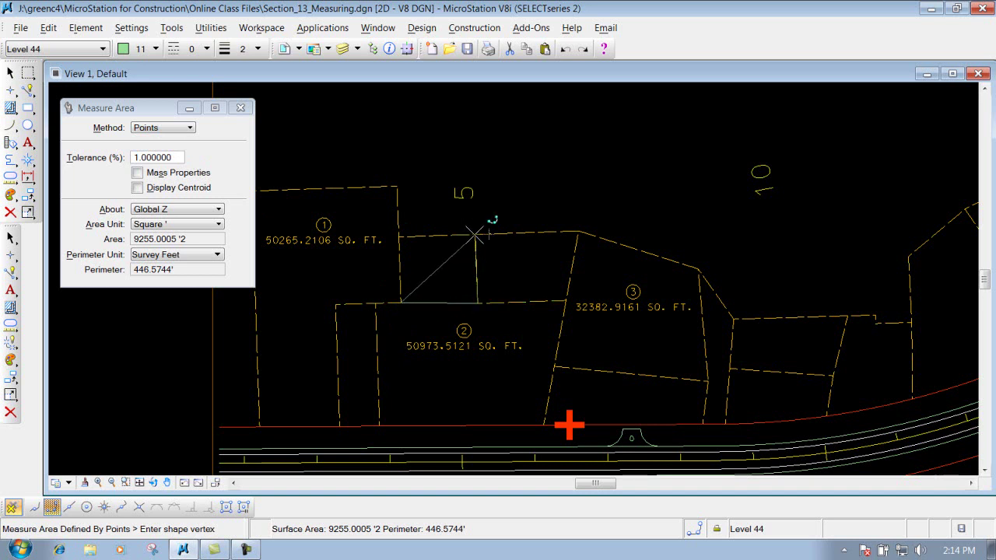
click(475, 234)
click(399, 235)
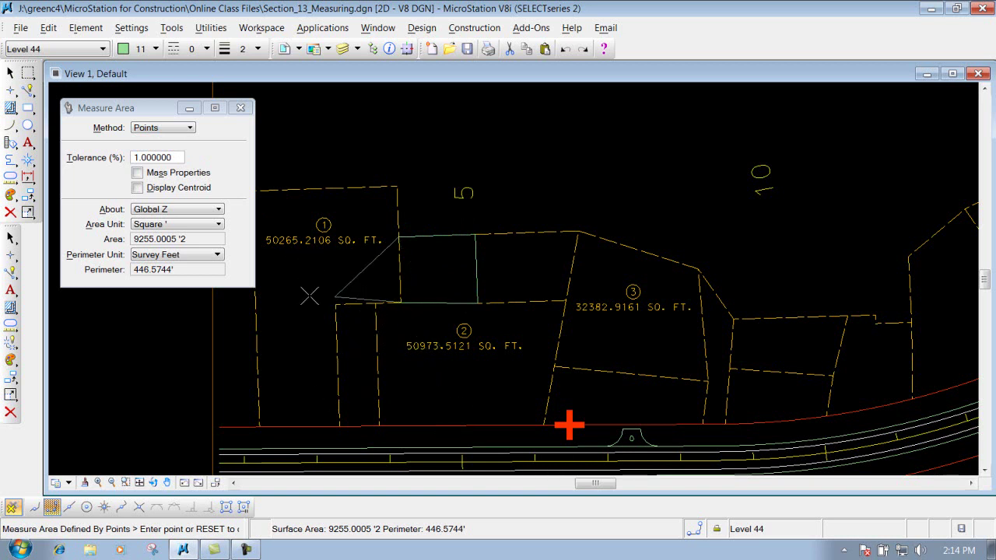
right_click(362, 282)
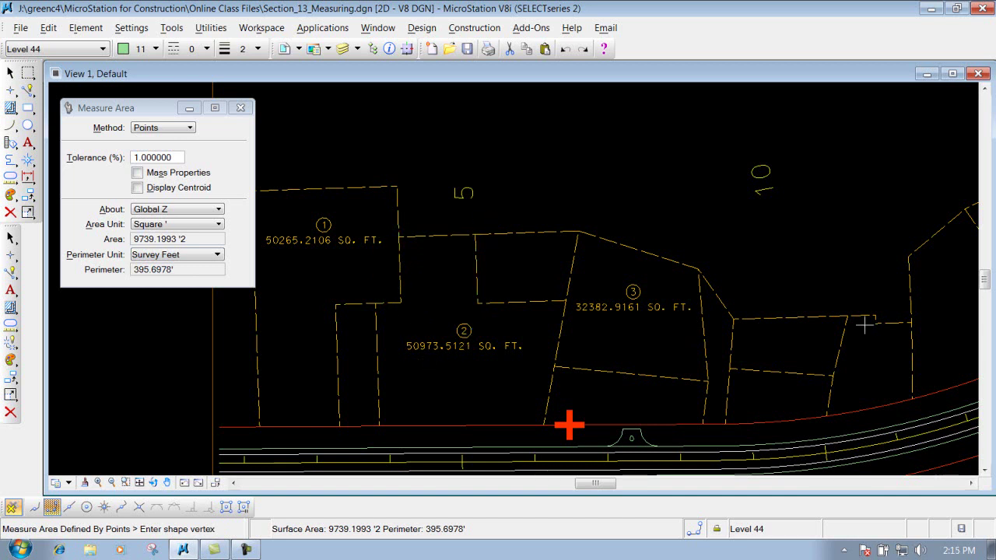
Step: Measure by points the open area east of parcel 3's upper corner, following the northern boundaries of the neighbouring parcels
click(700, 268)
click(909, 256)
click(910, 321)
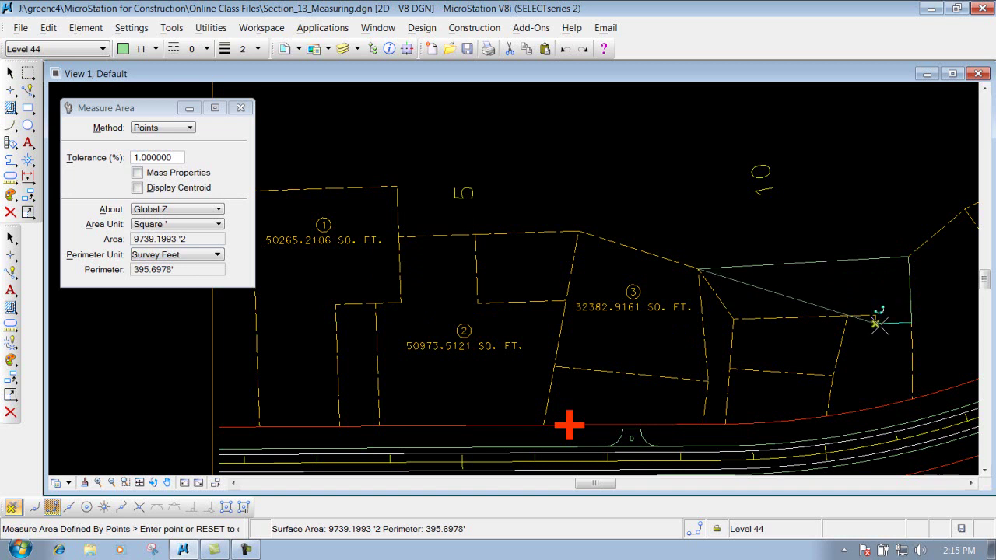
click(876, 315)
click(732, 317)
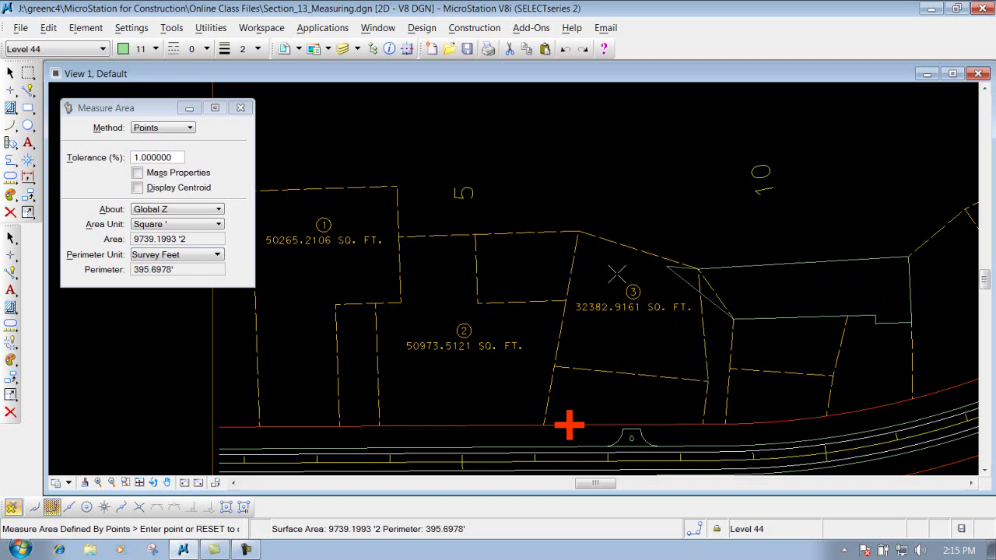
click(698, 269)
right_click(699, 269)
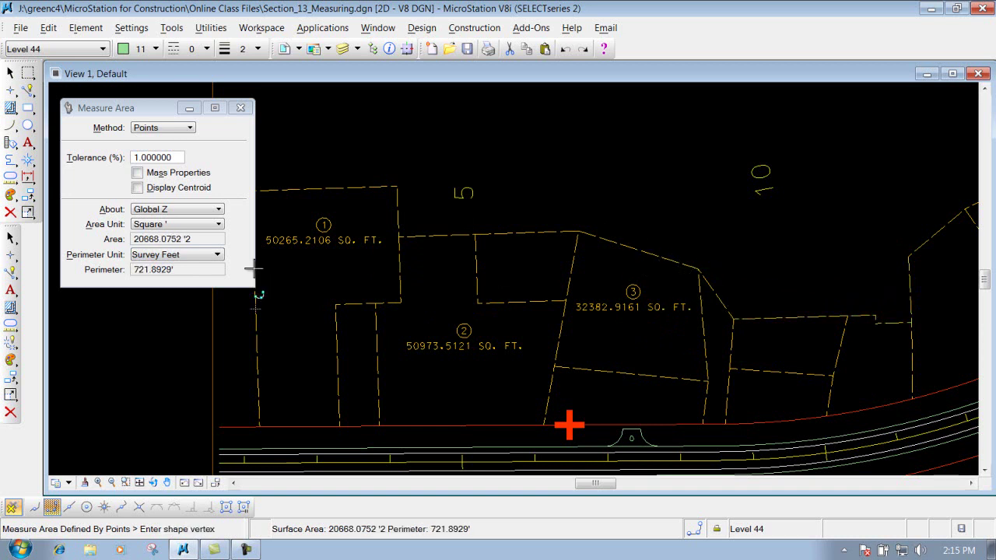
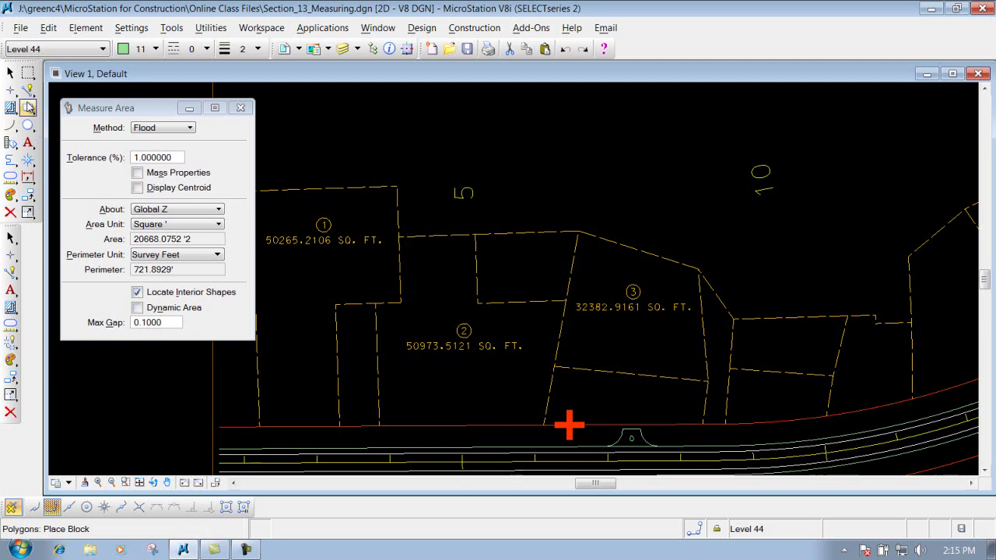
Step: Draw two orthogonal blocks inside parcel 2, a small one above its label and a wider one below it
click(423, 281)
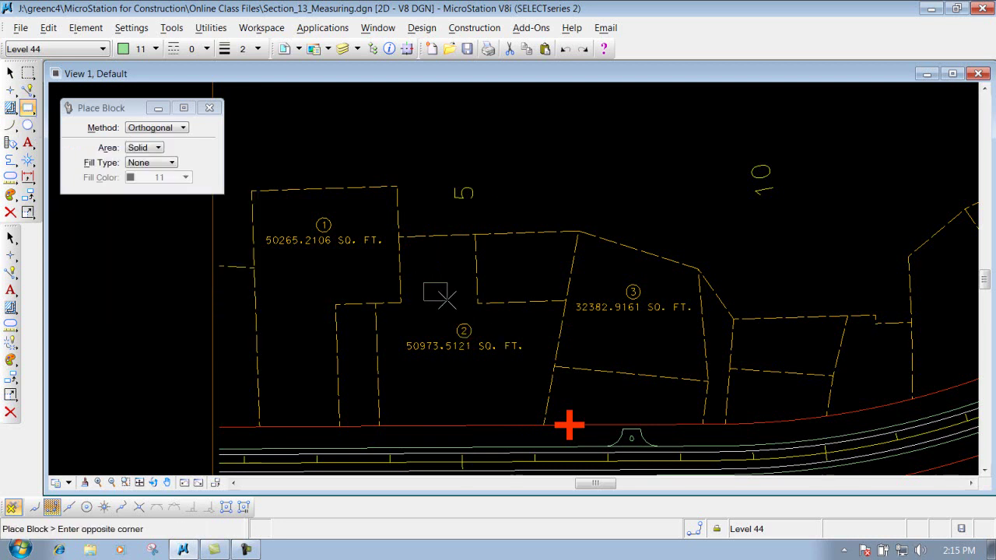
click(457, 305)
click(443, 374)
click(512, 399)
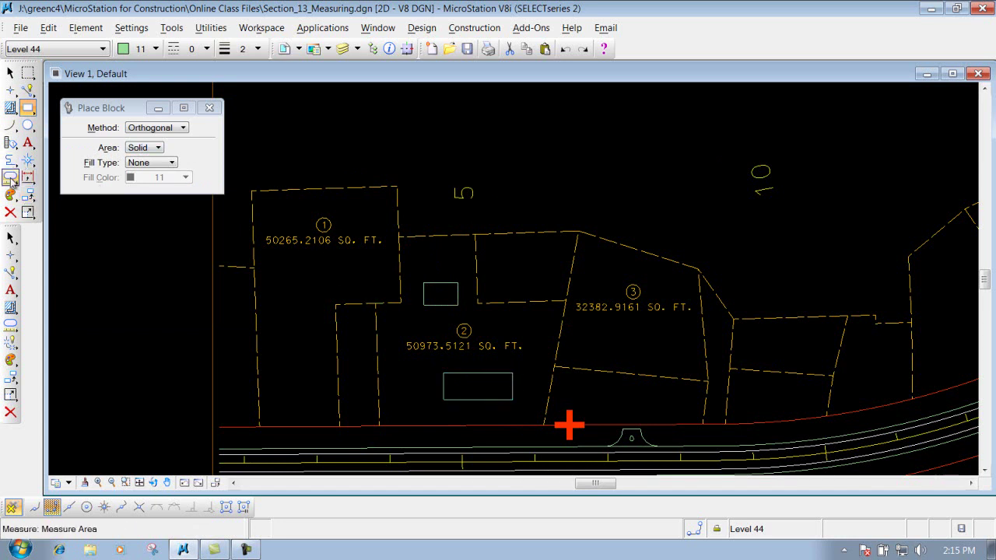
Step: Measure parcel 2's area by the Flood method with Locate Interior Shapes turned off, so that both blocks are ignored
click(11, 177)
click(139, 293)
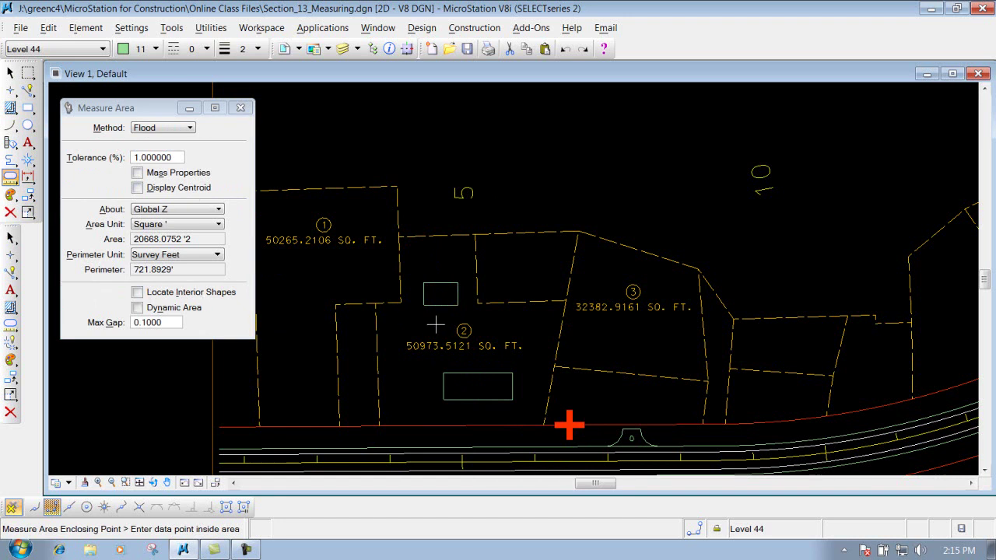
click(408, 375)
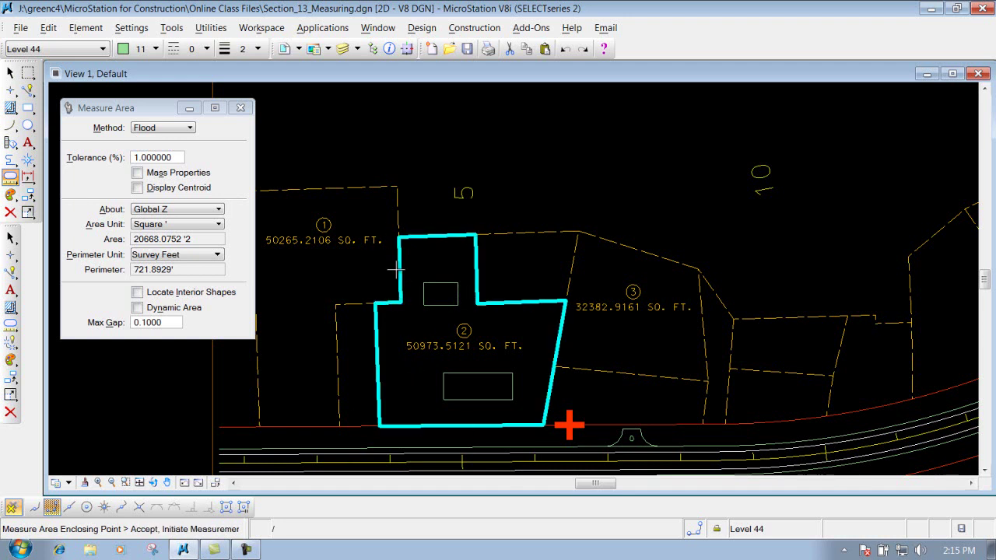
click(424, 260)
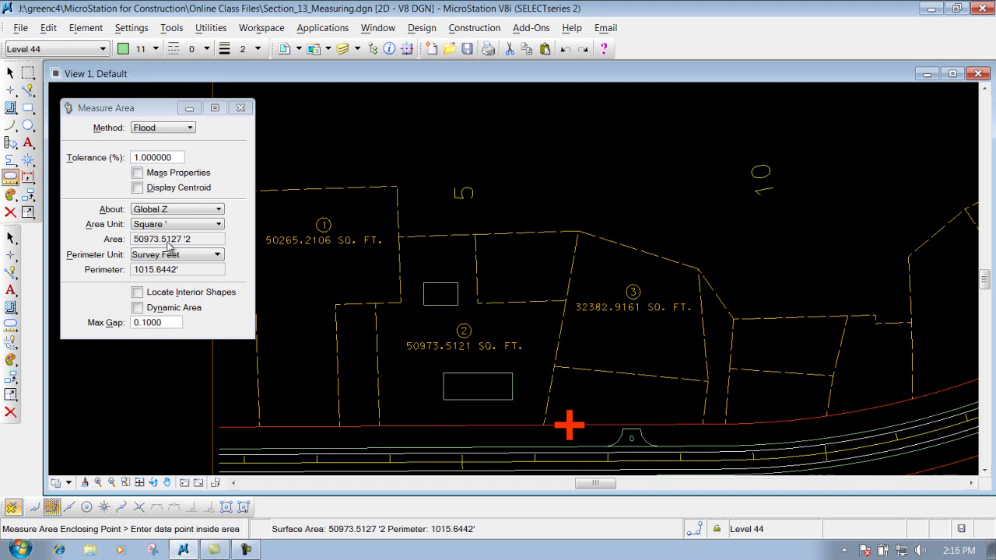
Step: Turn on Locate Interior Shapes and measure parcel 2 by flood again, excluding the shapes inside it
click(138, 293)
click(418, 321)
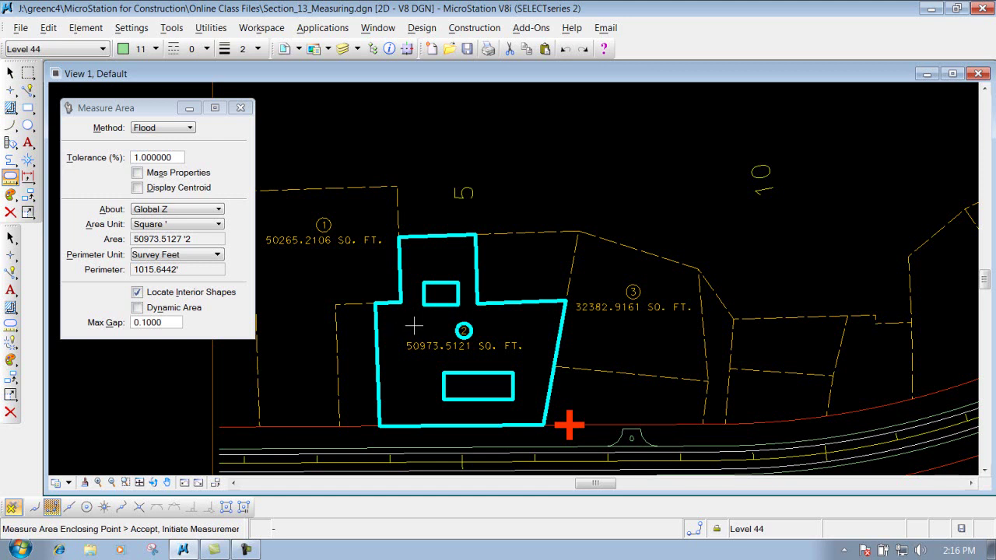
click(413, 326)
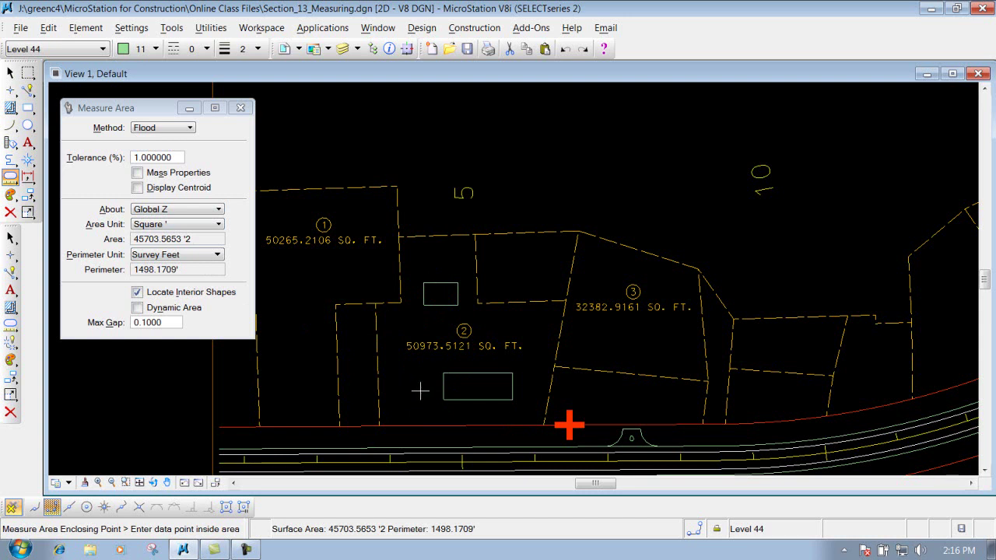
Step: Switch from Locate Interior Shapes to Dynamic Area and measure the narrow wedge just east of parcel 3 by flood
click(139, 311)
click(136, 294)
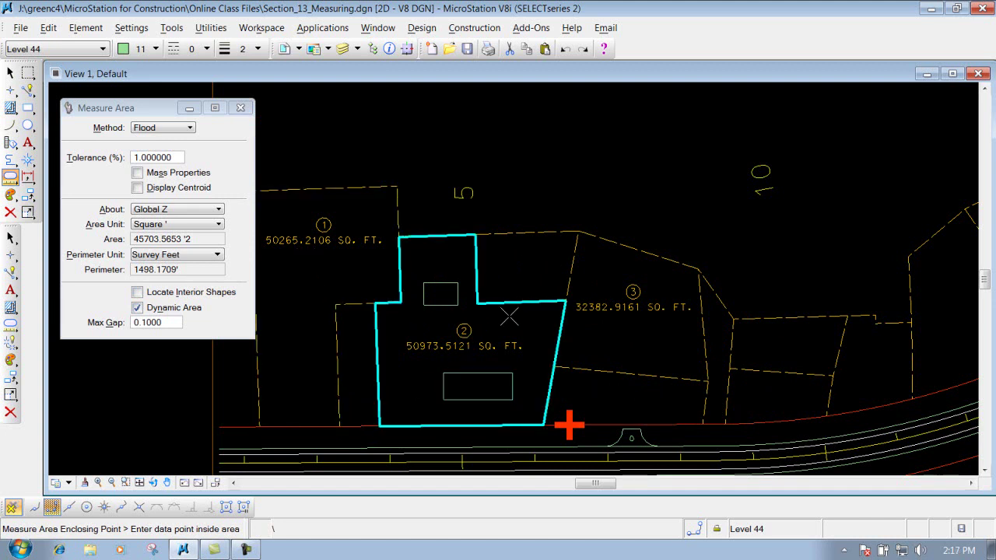
click(716, 321)
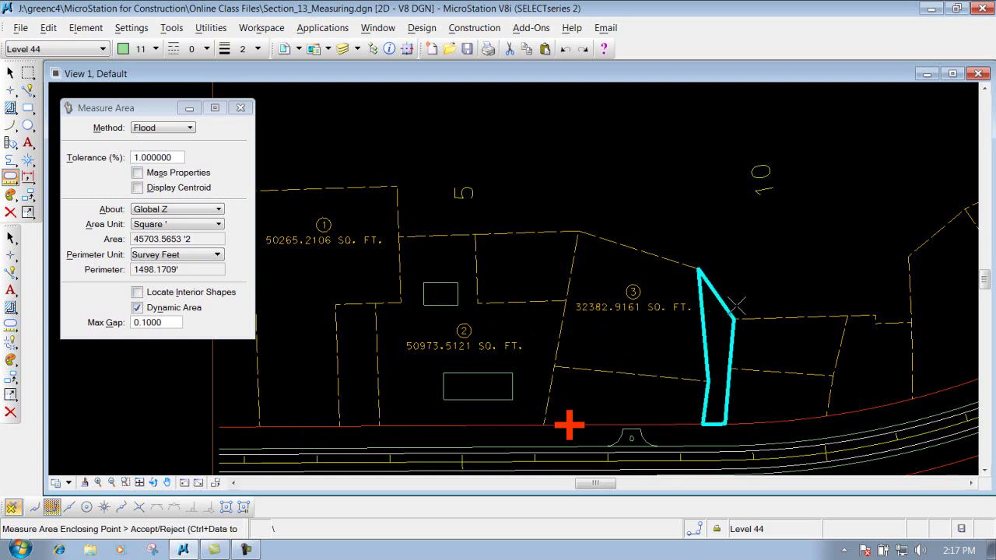
click(771, 243)
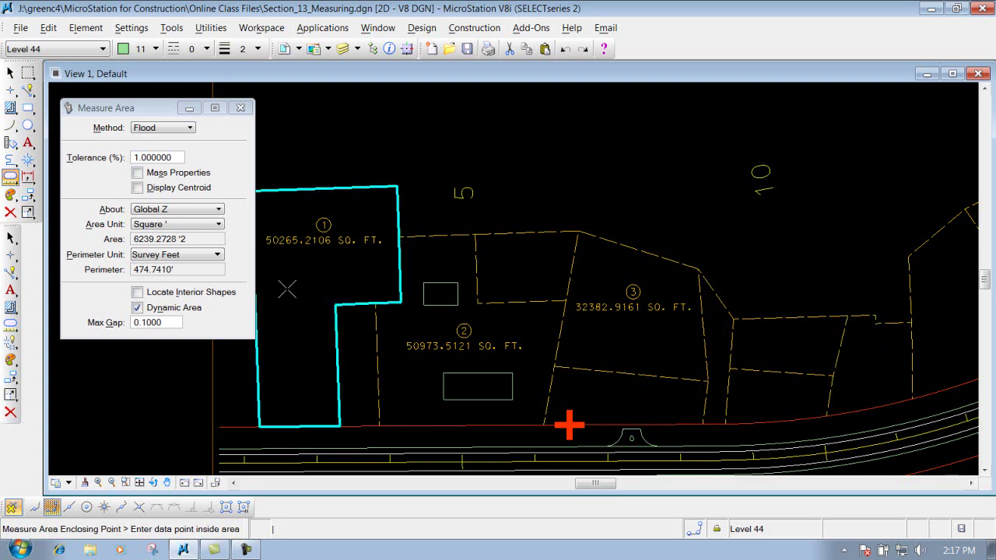
Step: Measure a combined dynamic area of parcel 1, its eastern strip, the lots northwest and south of parcel 3, the eastern wedge, and two lots beyond
click(303, 284)
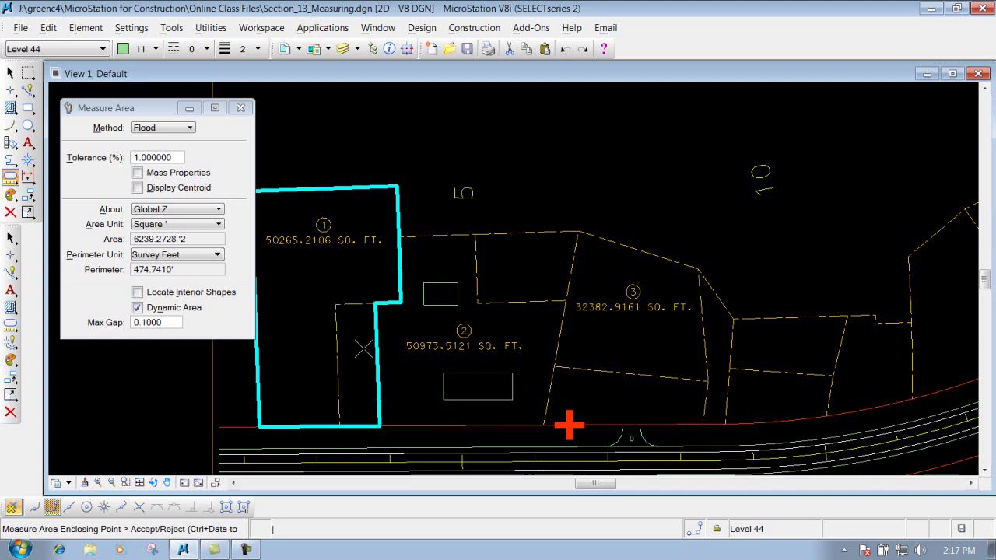
click(544, 256)
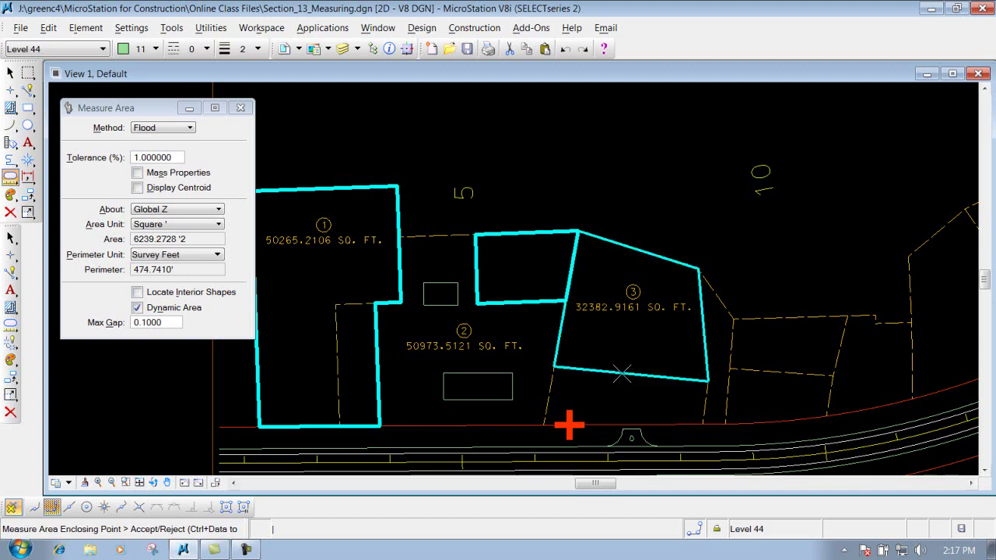
click(618, 395)
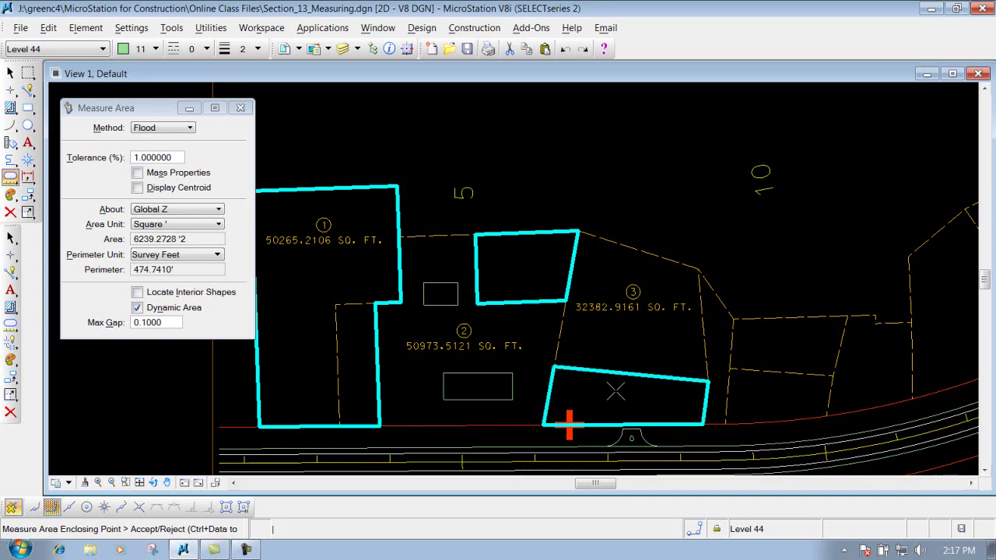
click(714, 321)
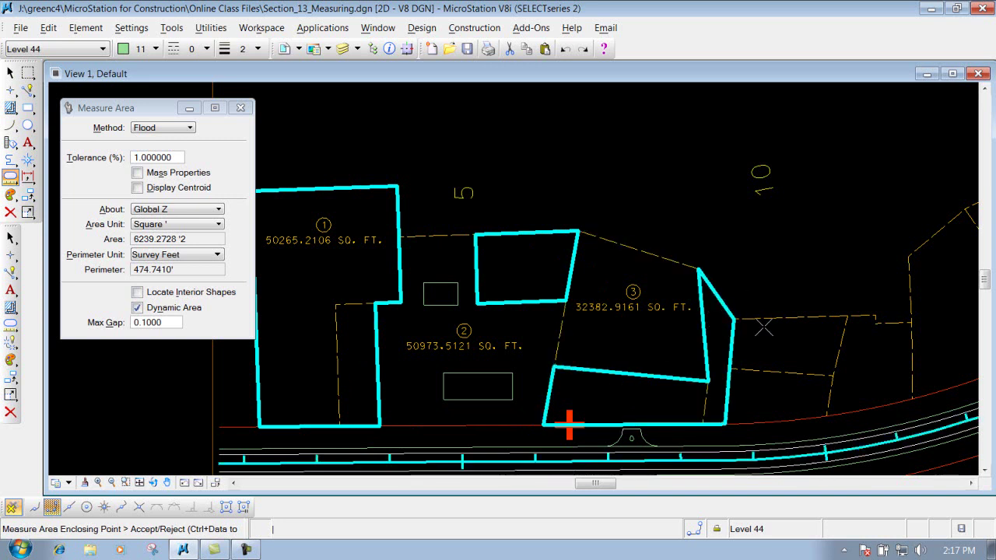
click(886, 356)
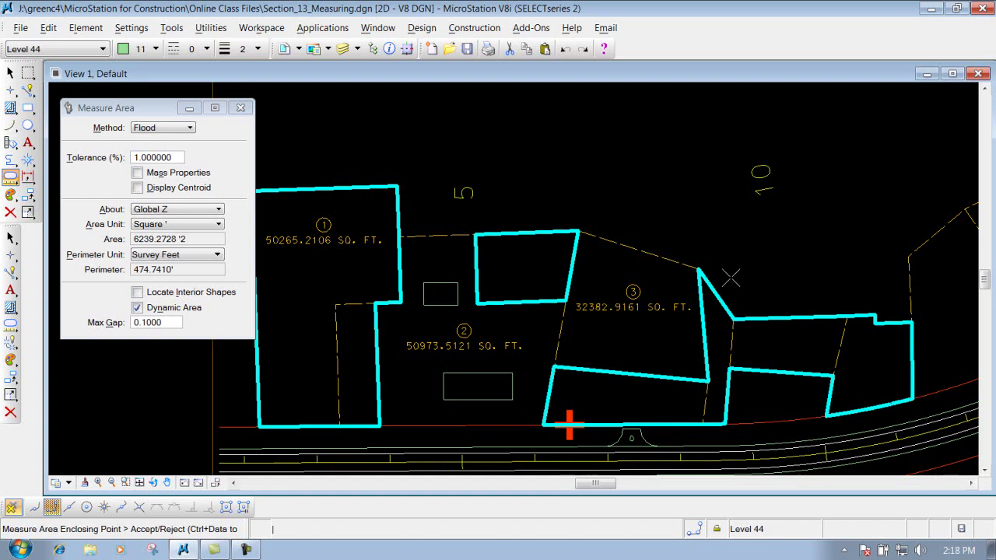
click(652, 181)
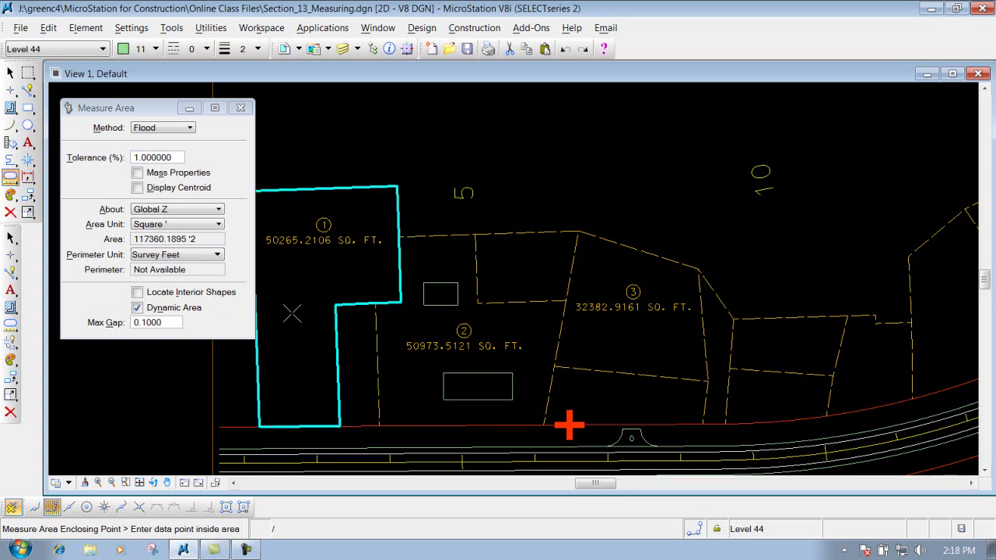
Step: Measure parcels 1 and 2 and the narrow strip between them as one combined dynamic flood area
click(284, 322)
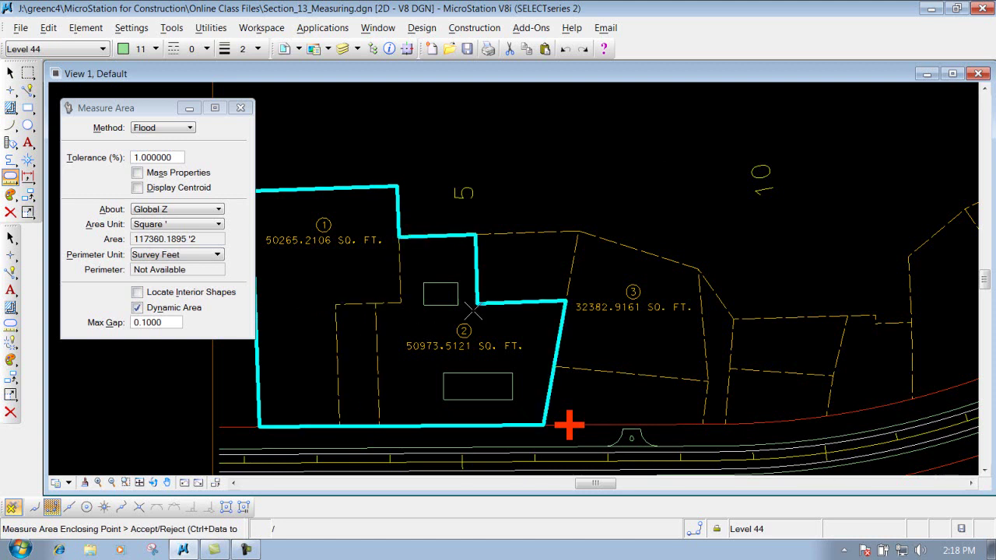
click(608, 131)
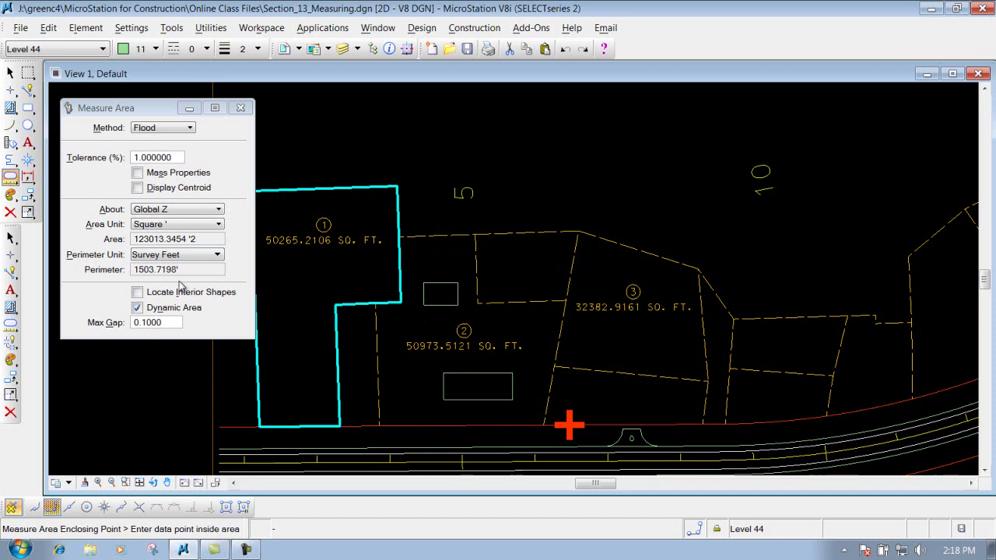